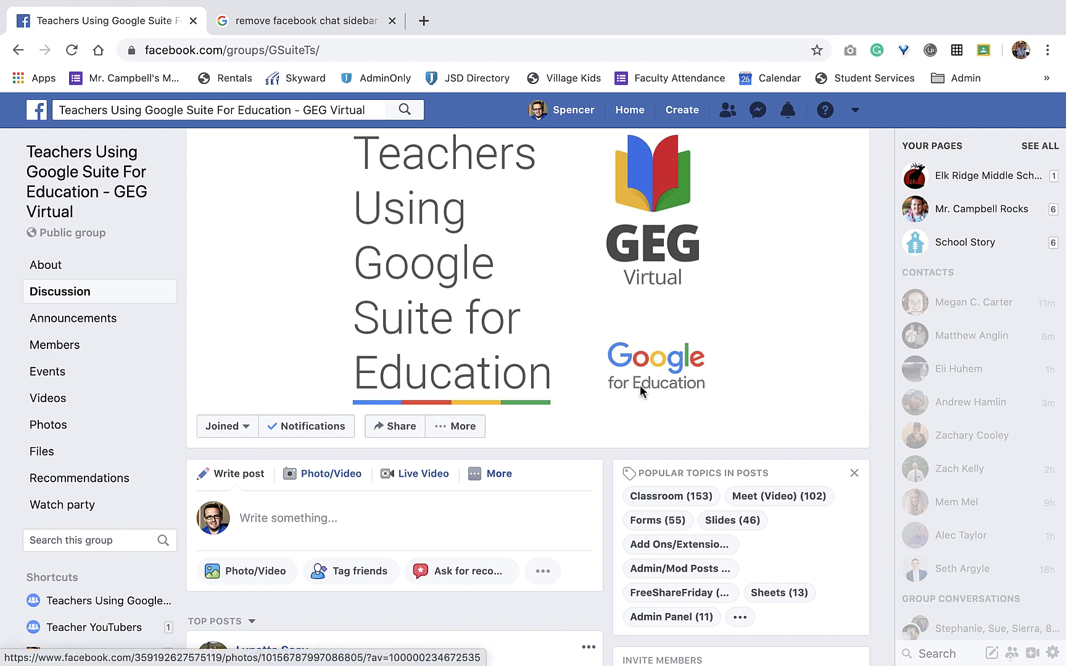
Save the group post asking about issues with the gridview extension on Meet.
scroll(581, 333, "down", 4)
scroll(581, 334, "up", 3)
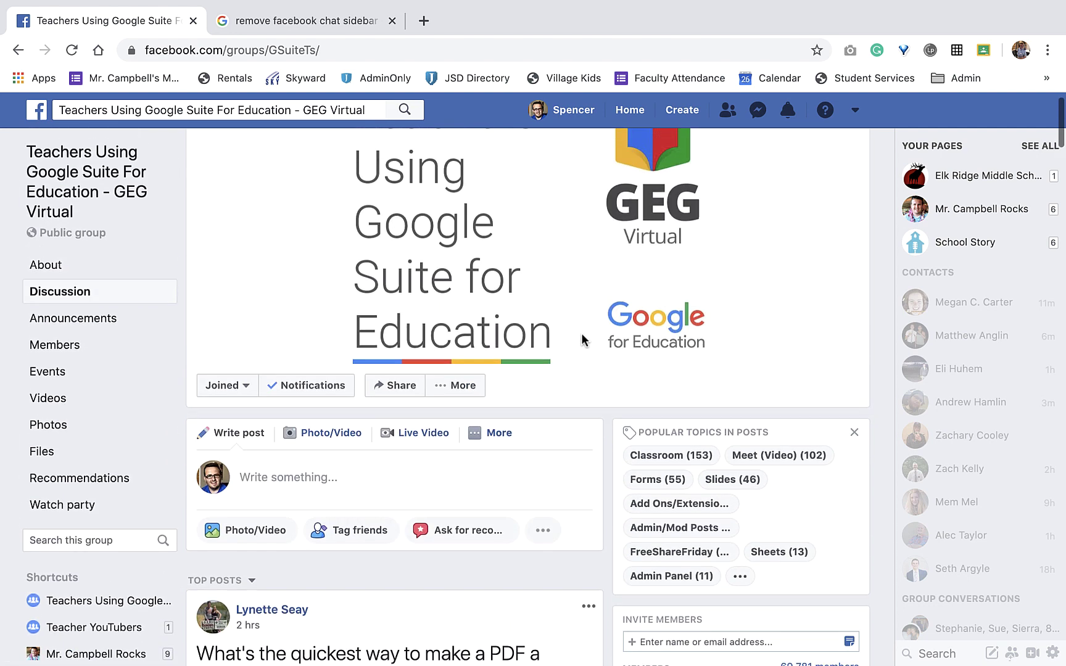
scroll(582, 336, "up", 1)
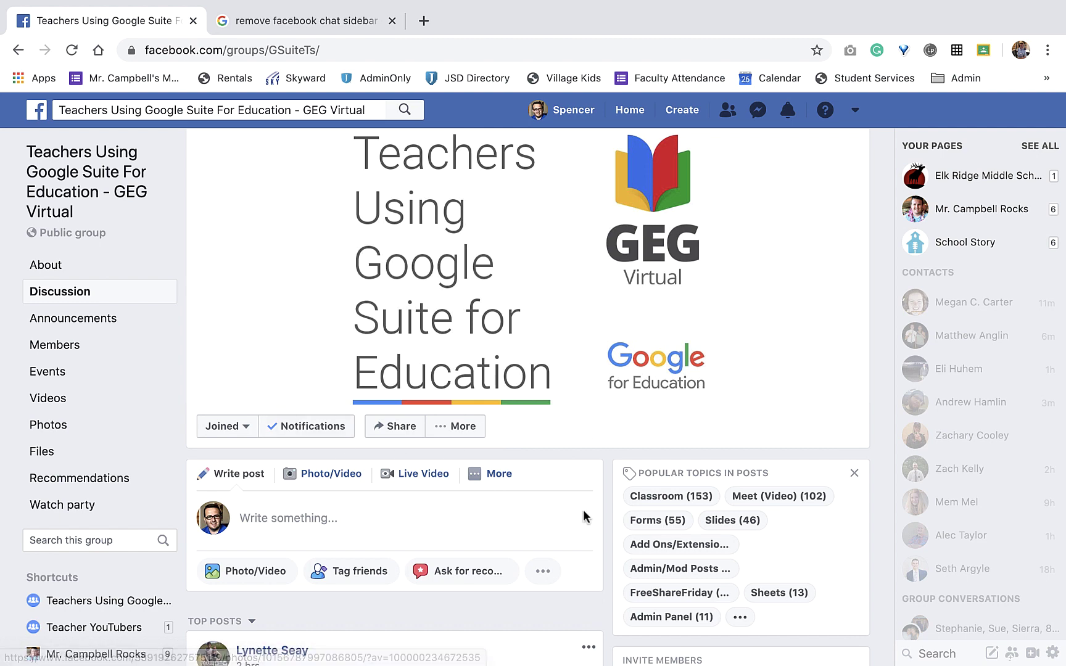
scroll(583, 510, "down", 7)
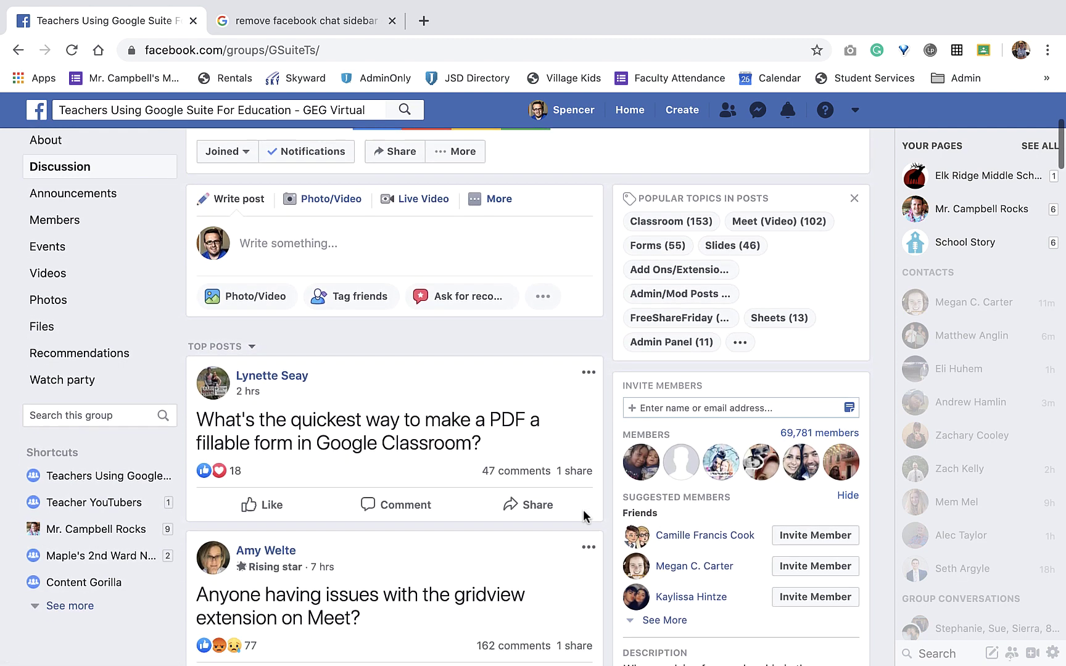
scroll(485, 409, "down", 2)
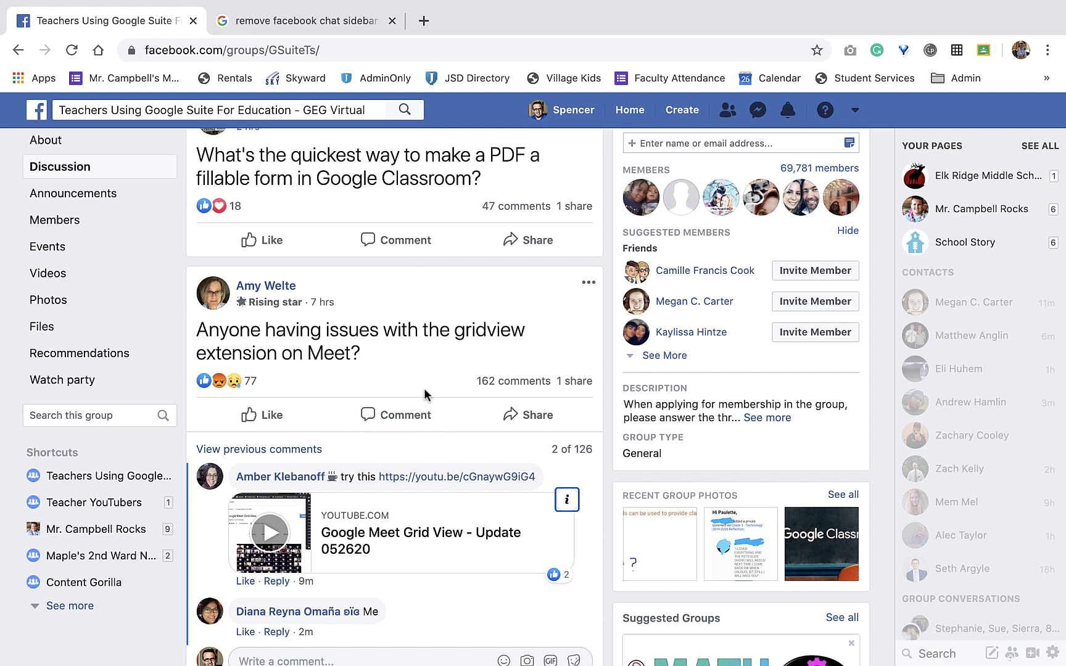
scroll(424, 375, "up", 1)
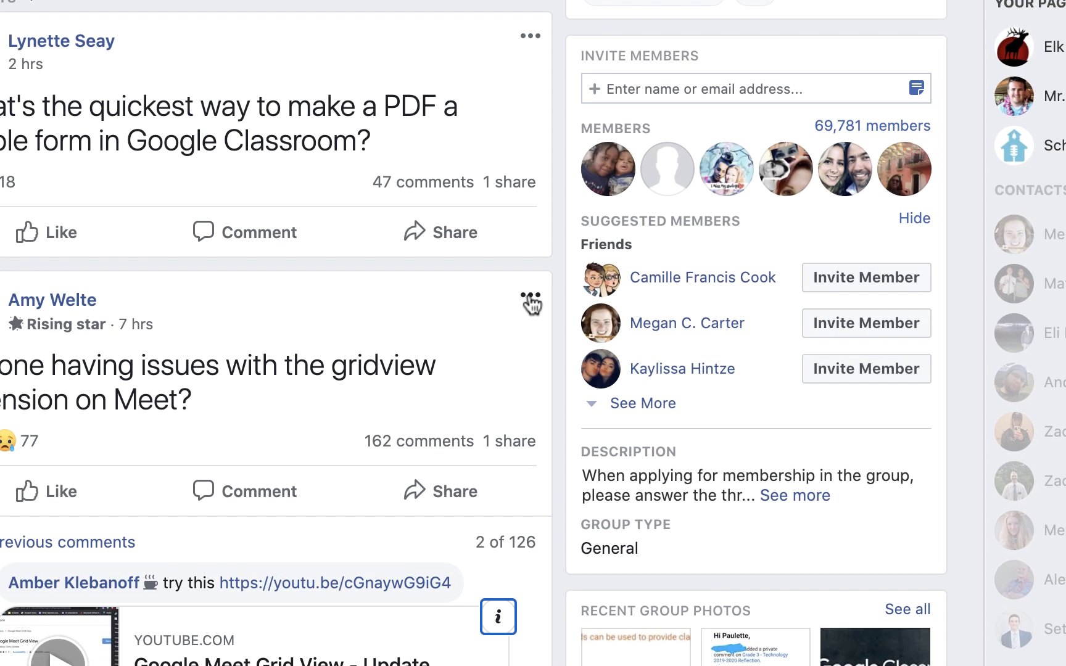
left_click(589, 348)
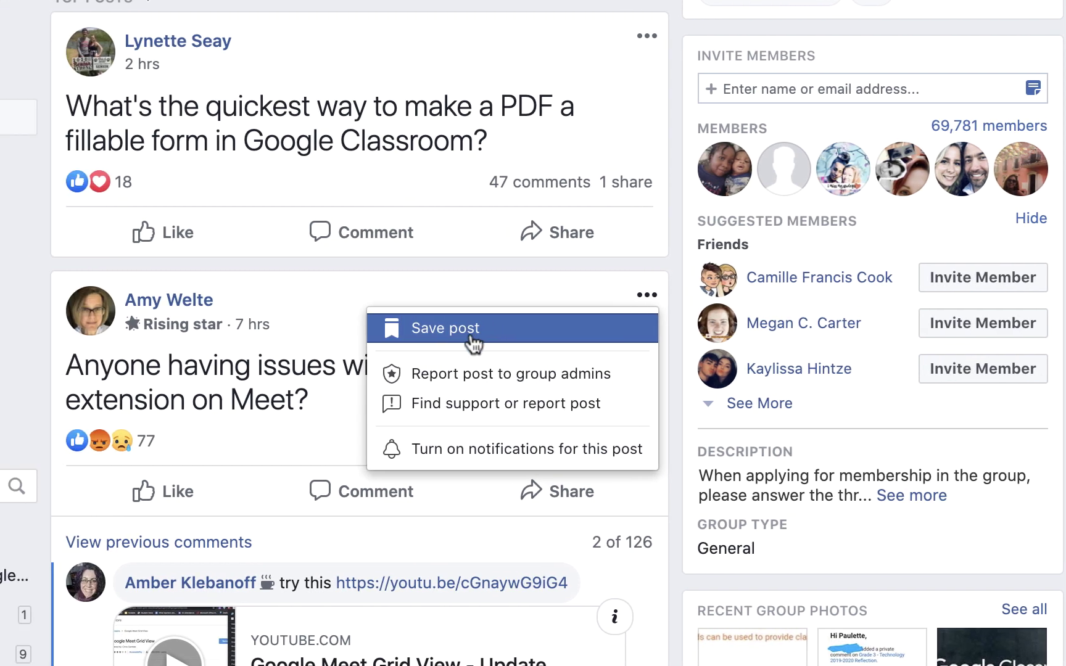
left_click(340, 327)
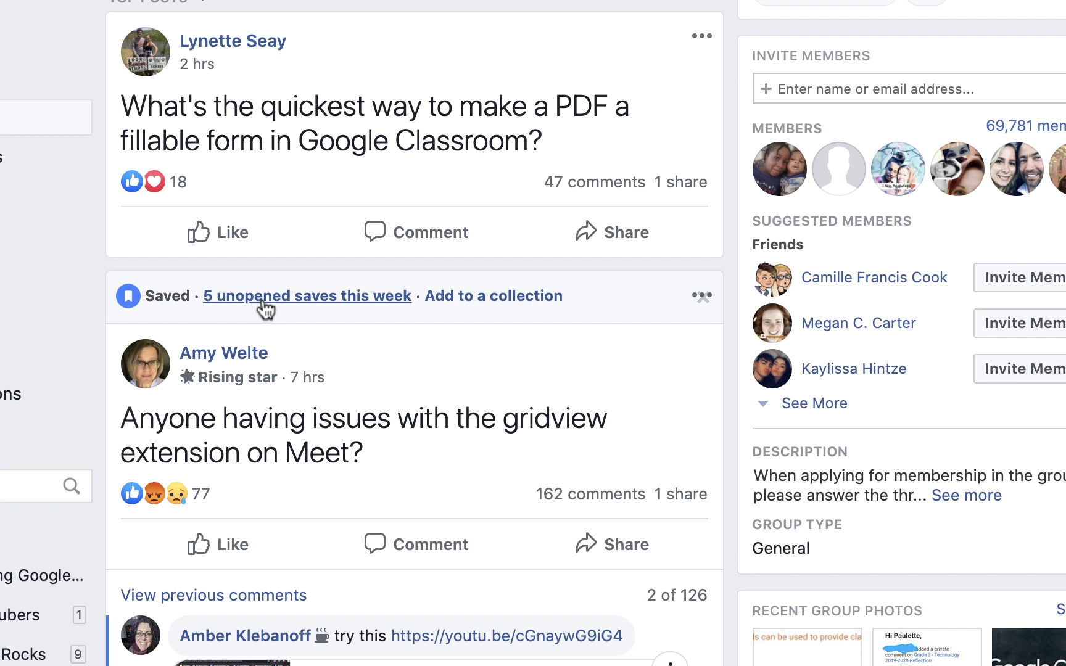
Add the saved gridview post to a new collection named Google Meet.
left_click(484, 307)
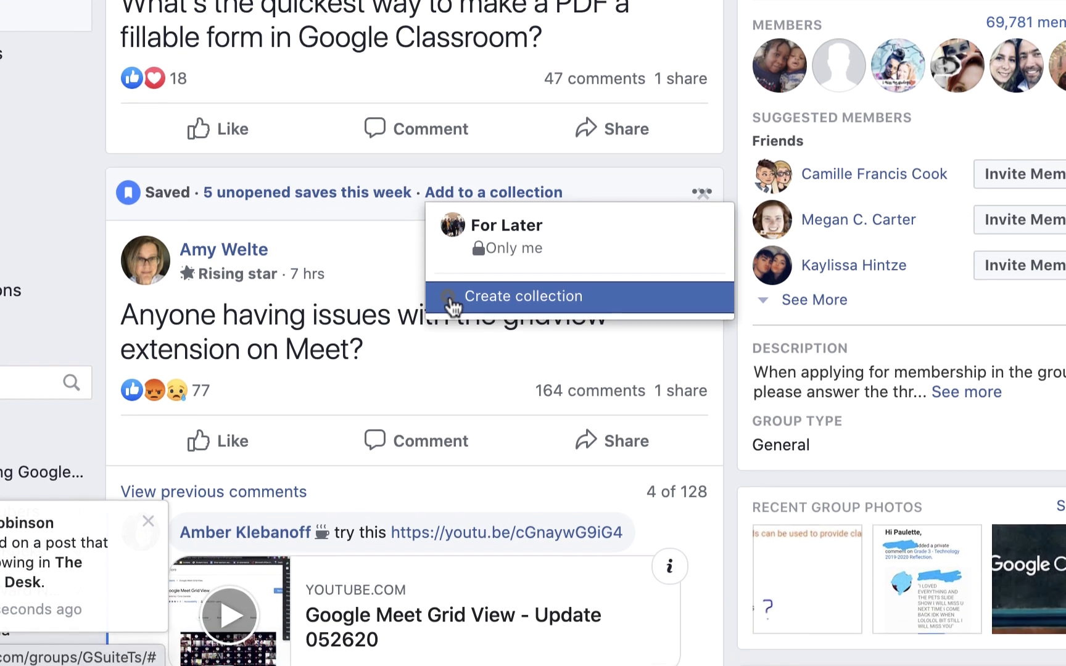
left_click(451, 300)
left_click(530, 213)
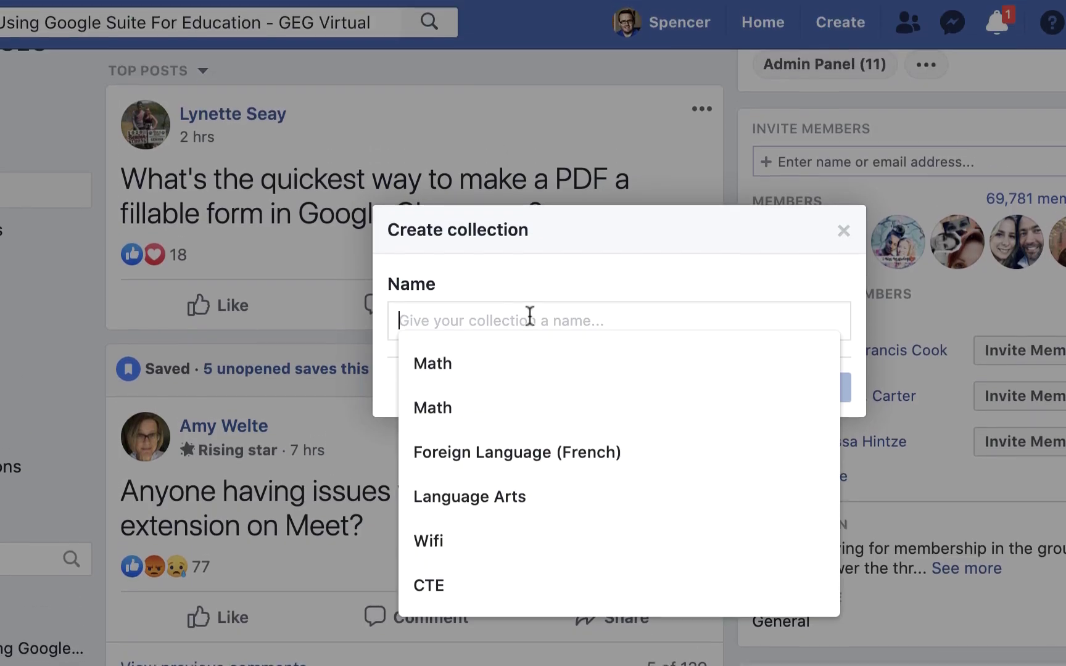
type("Google Meet")
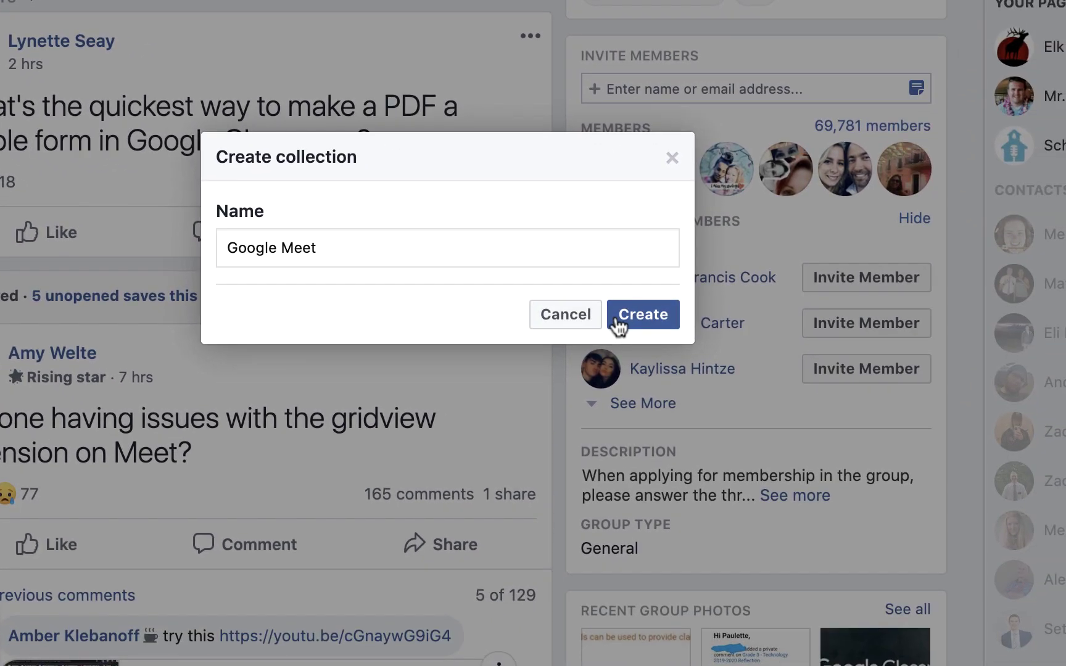
left_click(788, 422)
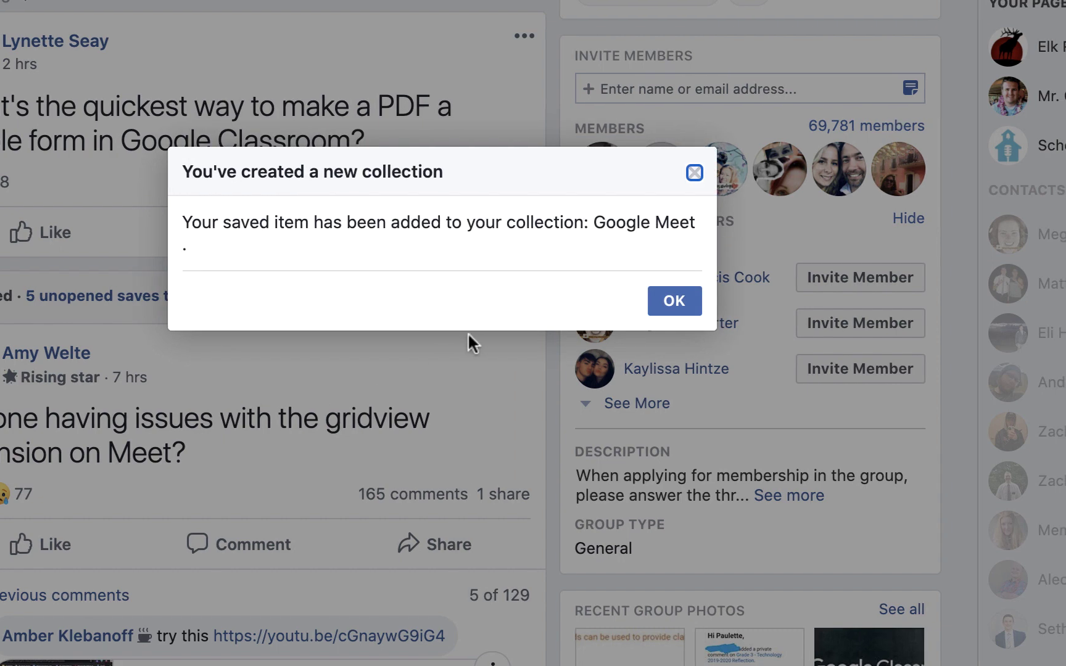
left_click(498, 303)
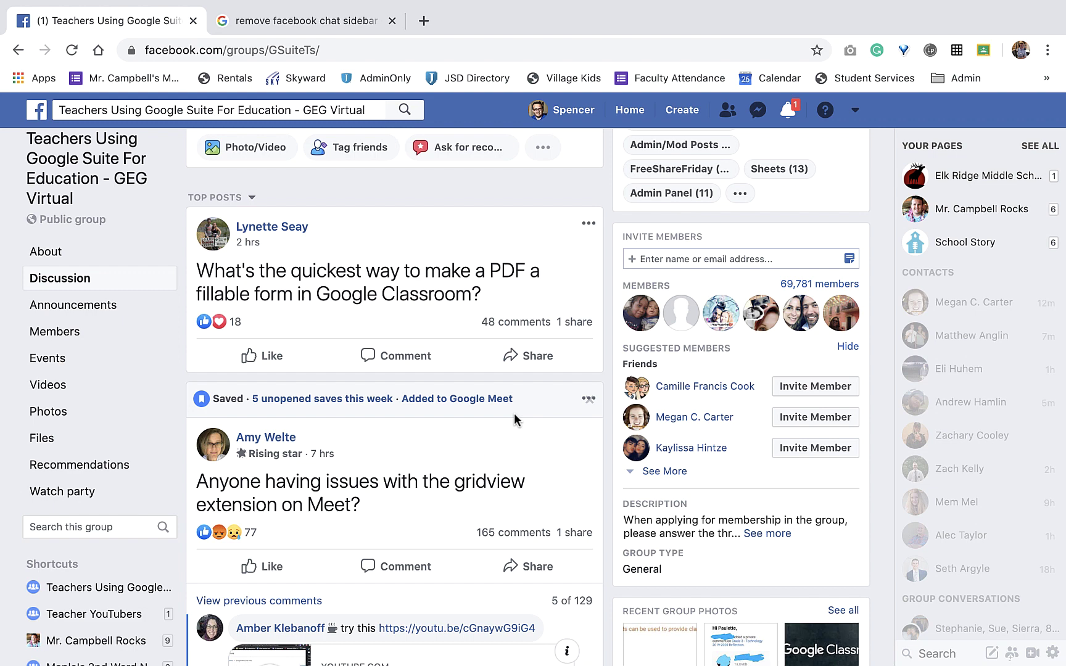
Go to the Facebook home feed and open the Saved page from the expanded Explore list.
scroll(508, 435, "up", 7)
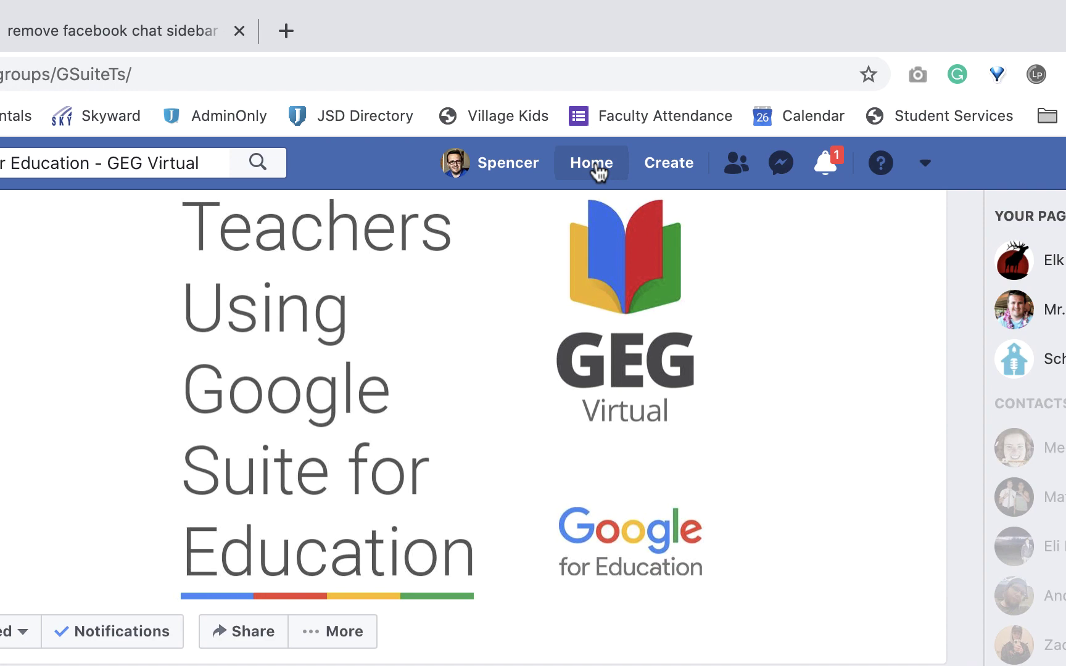
left_click(596, 168)
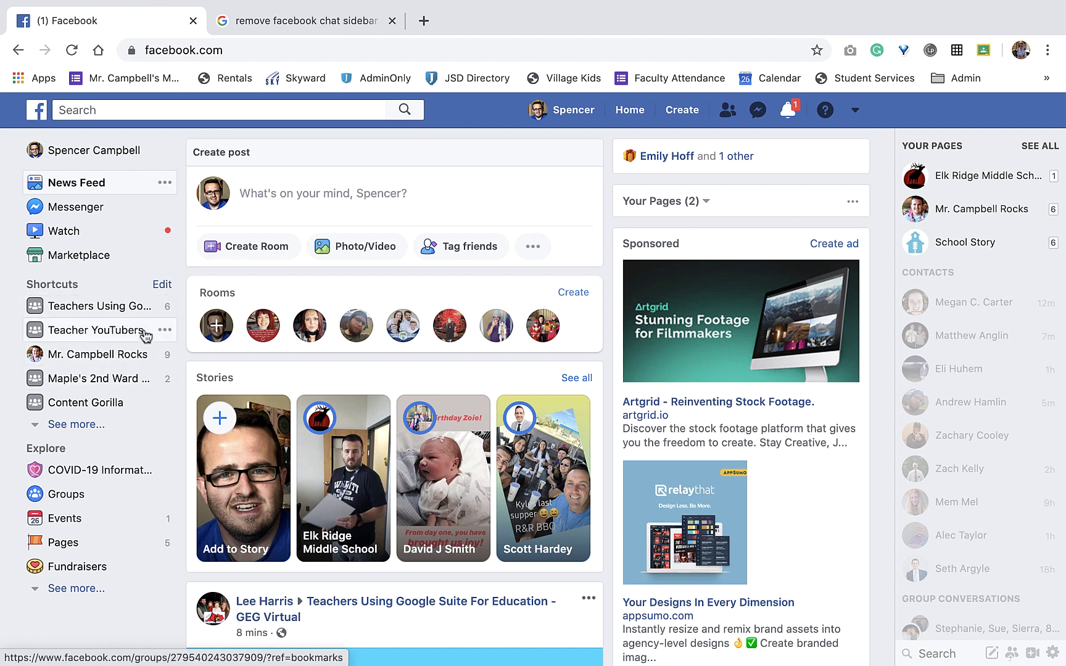
scroll(136, 364, "down", 3)
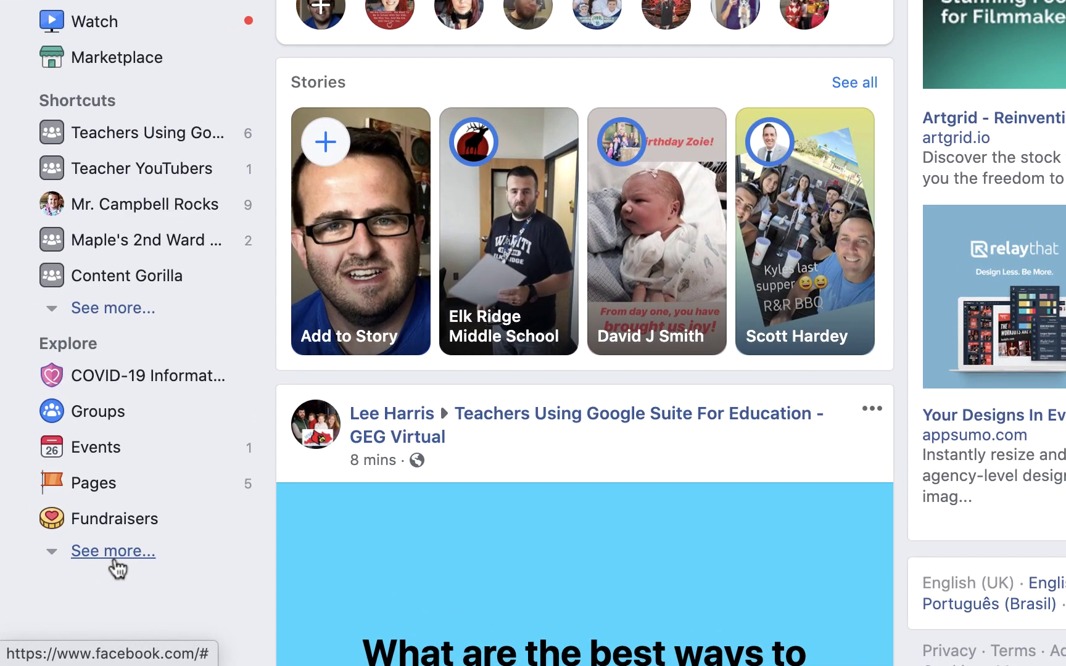
left_click(86, 580)
scroll(145, 512, "down", 2)
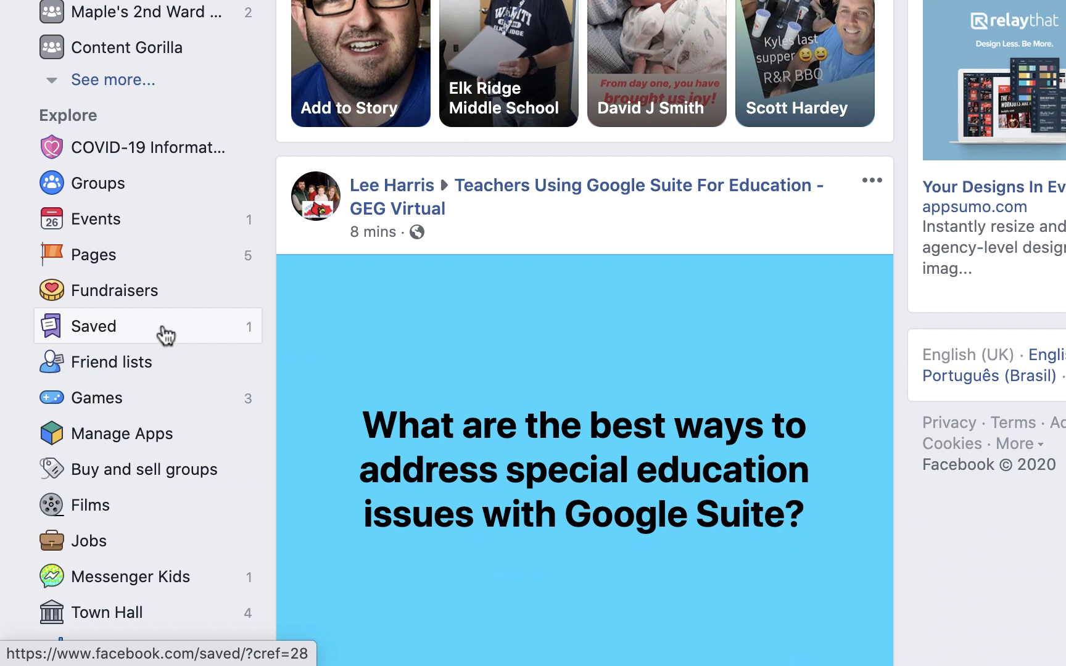
left_click(110, 336)
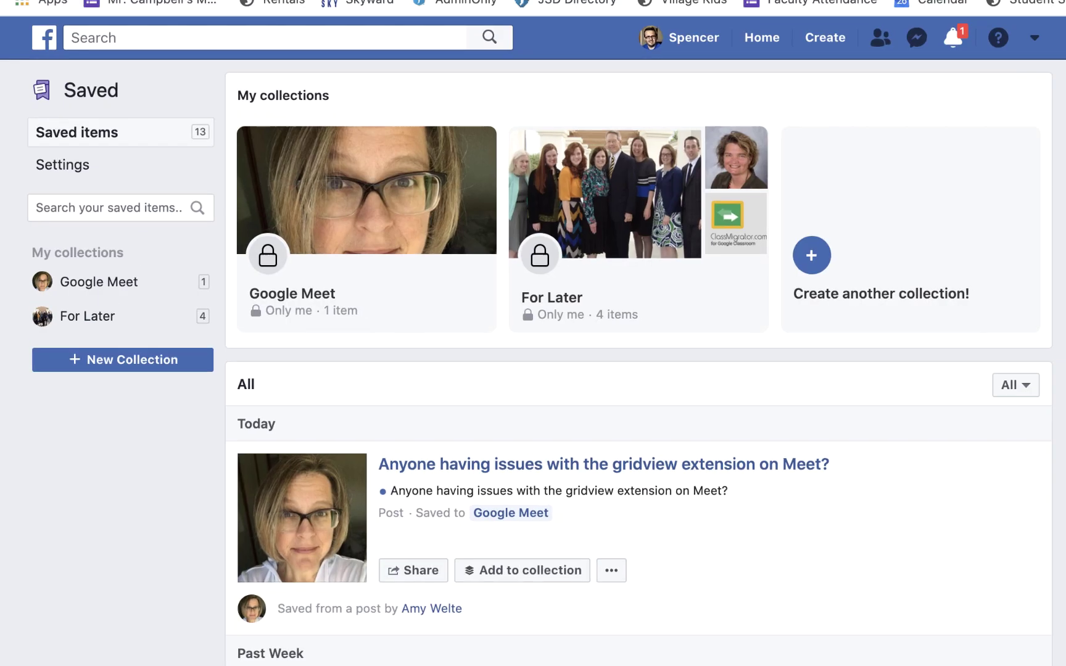
Bookmark the Saved page on the bookmarks bar between JSD Directory and Village Kids.
left_click(335, 86)
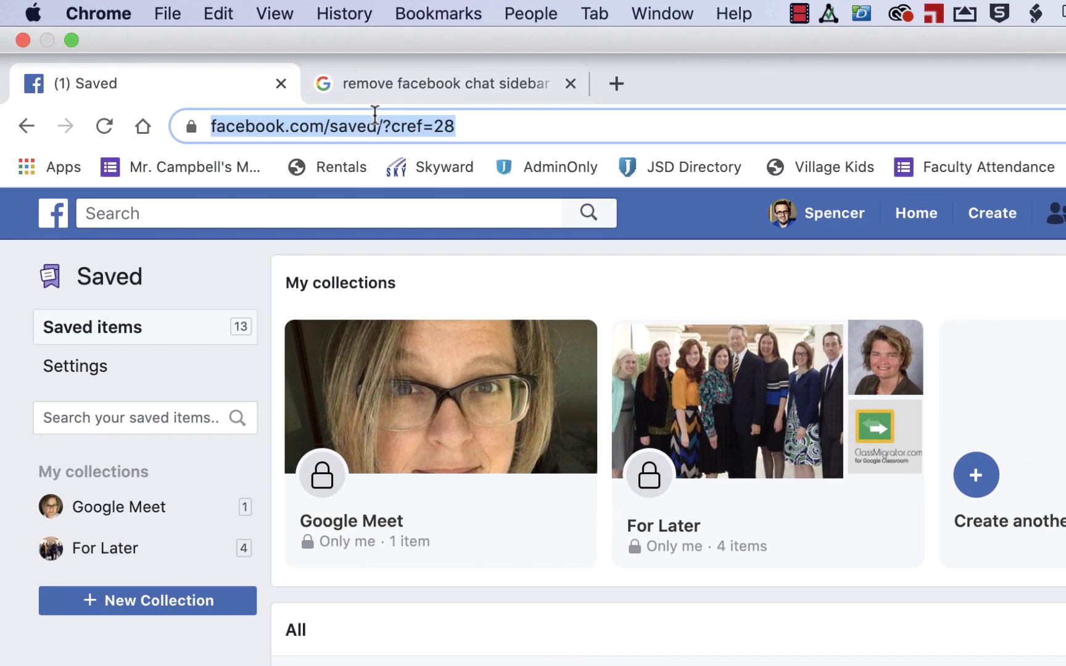
left_click_drag(369, 129, 734, 170)
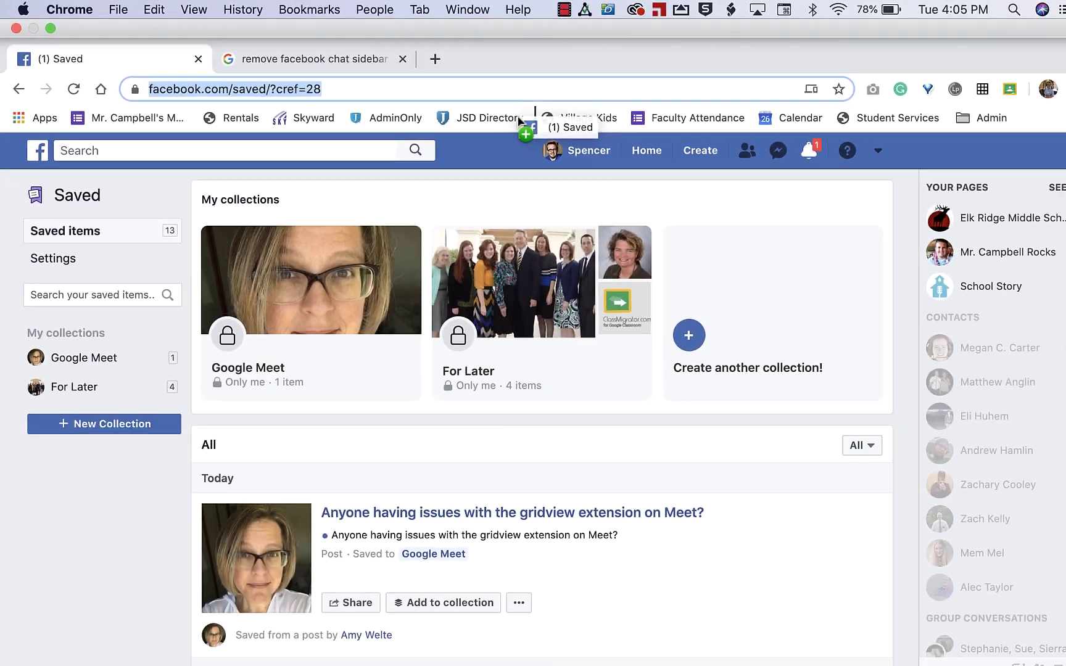
left_click_drag(518, 121, 527, 116)
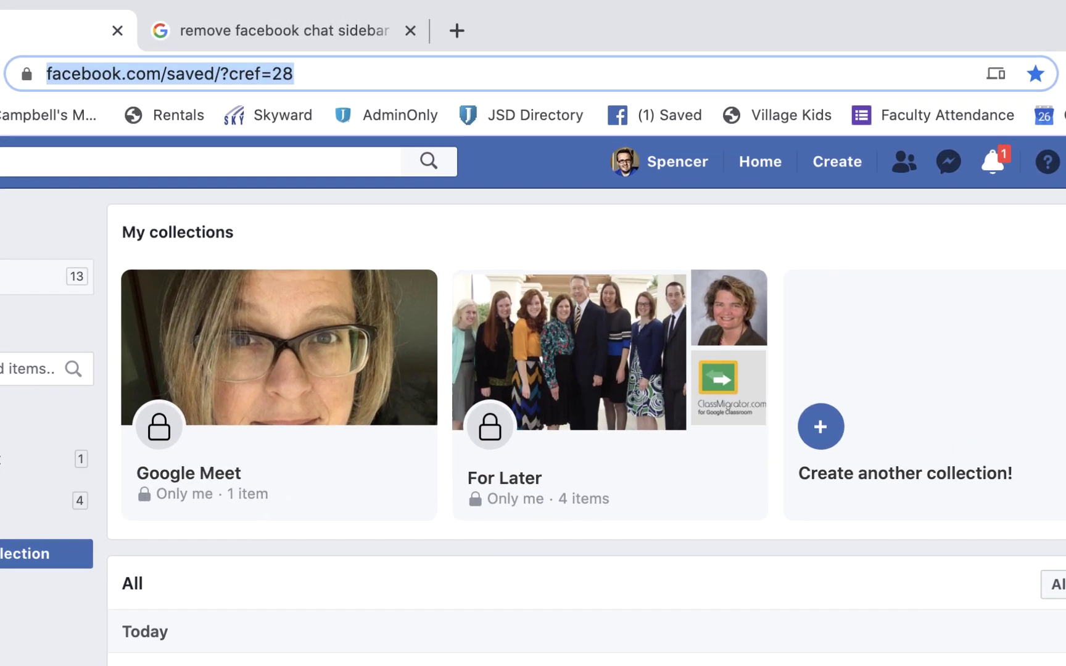
Open the For Later collection and look through its saved items.
left_click(580, 350)
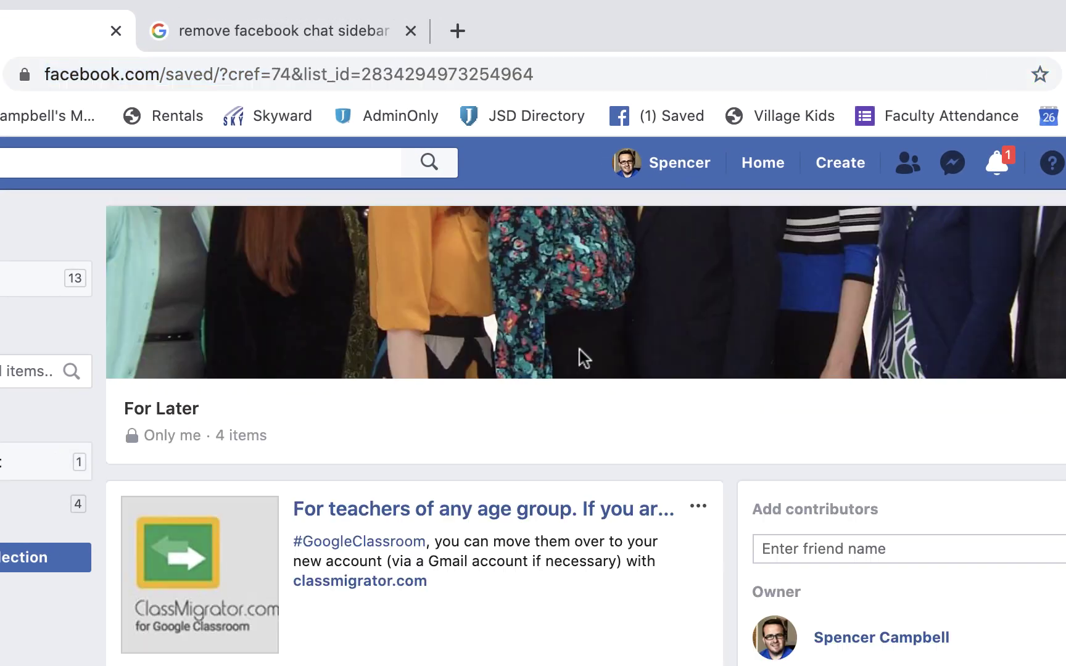
scroll(599, 568, "down", 6)
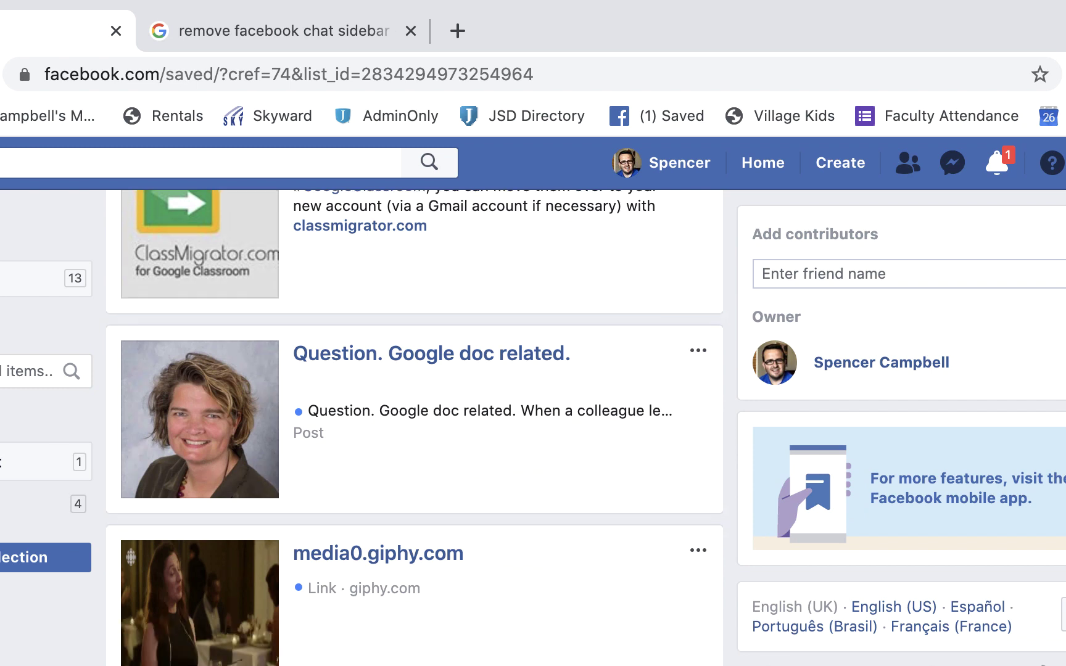
scroll(488, 624, "up", 6)
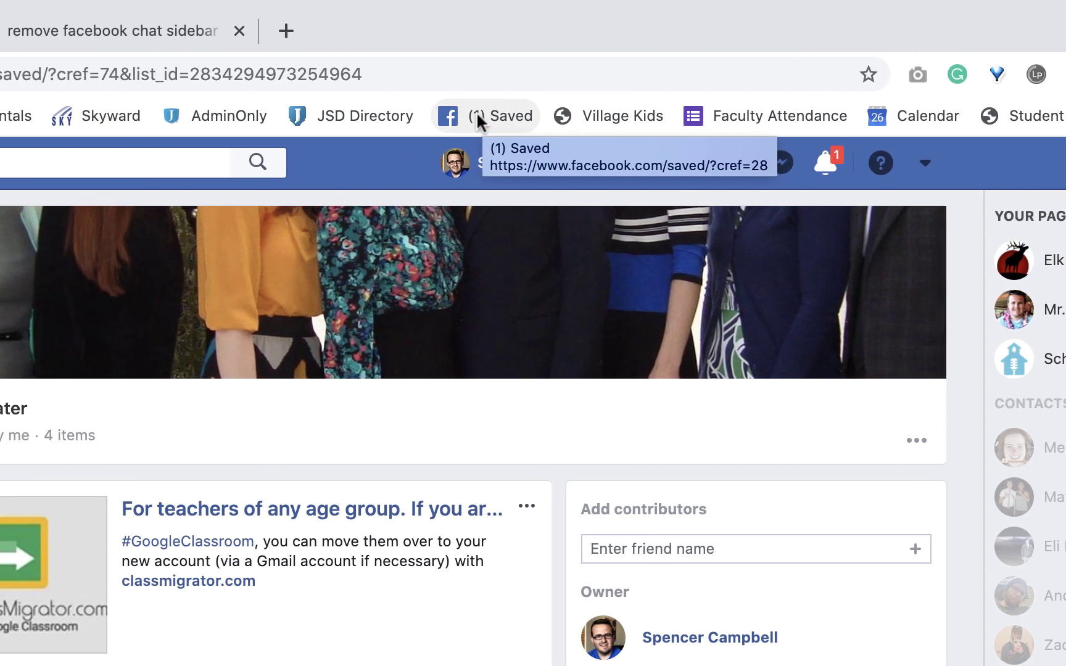
Return to the bookmarked Saved page and unsave the media0.giphy.com link from the saved items.
left_click(305, 111)
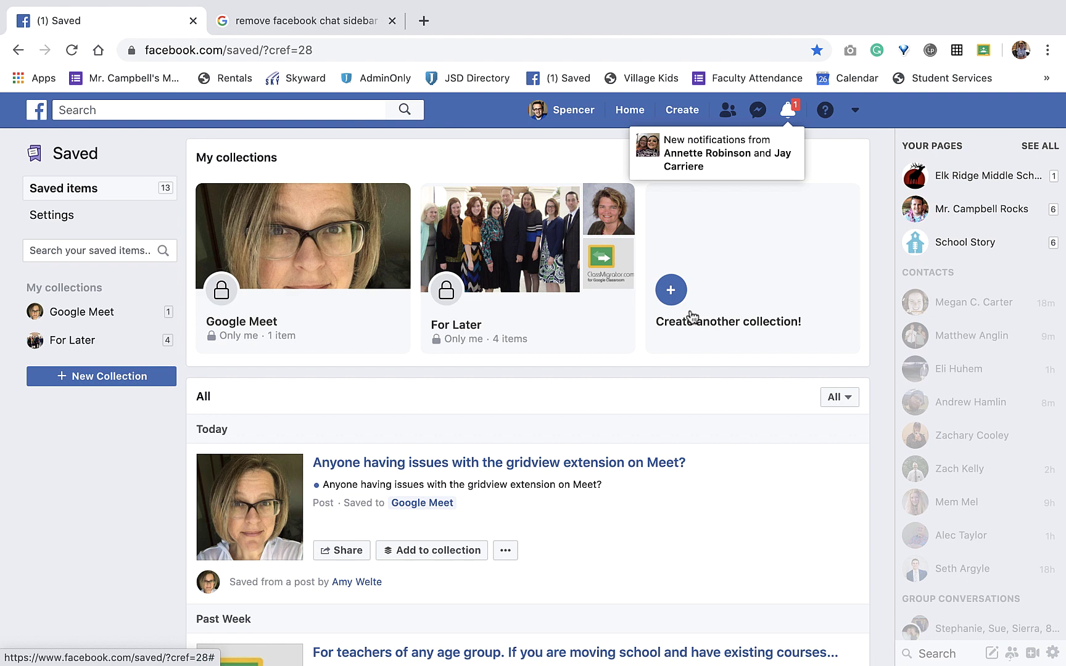
scroll(714, 384, "down", 3)
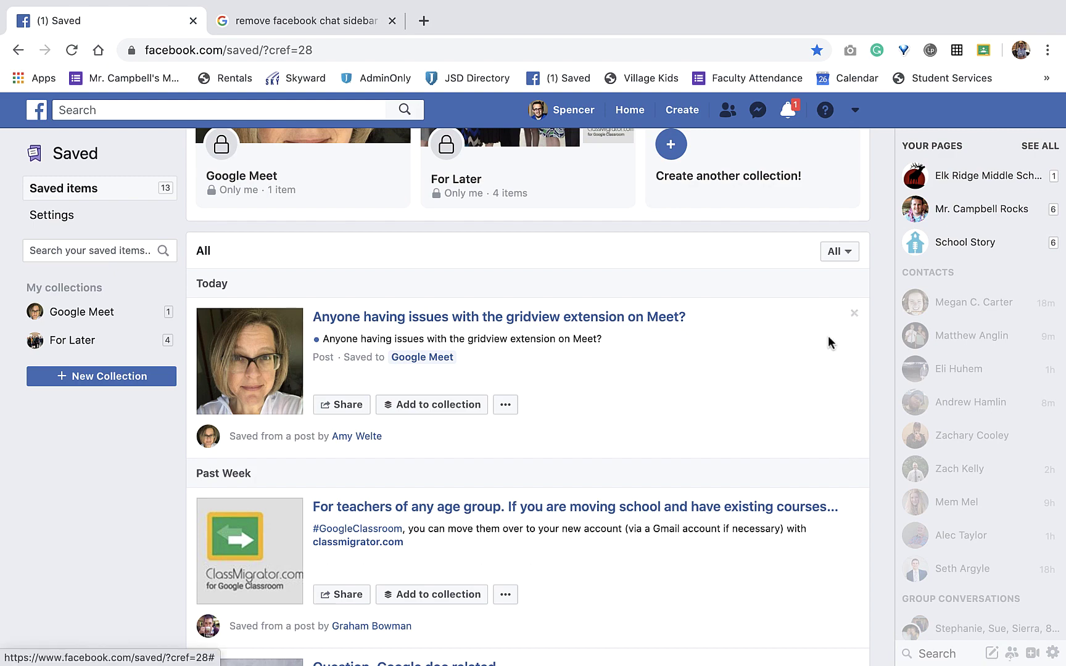
scroll(828, 341, "down", 2)
scroll(828, 335, "down", 3)
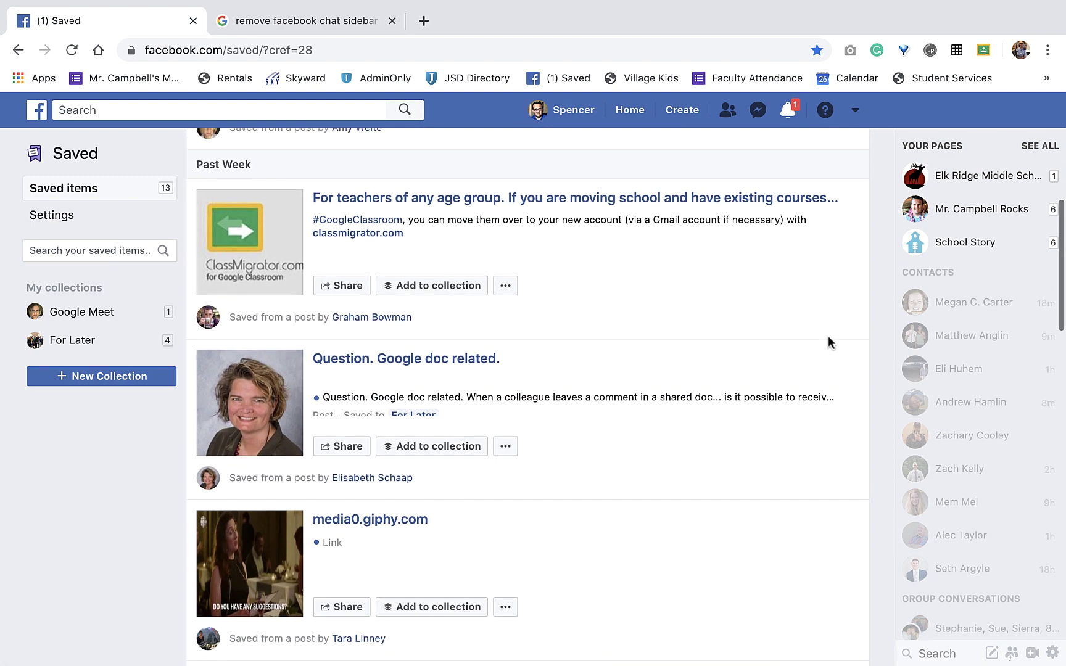
scroll(828, 336, "up", 3)
scroll(828, 336, "down", 3)
scroll(829, 337, "down", 2)
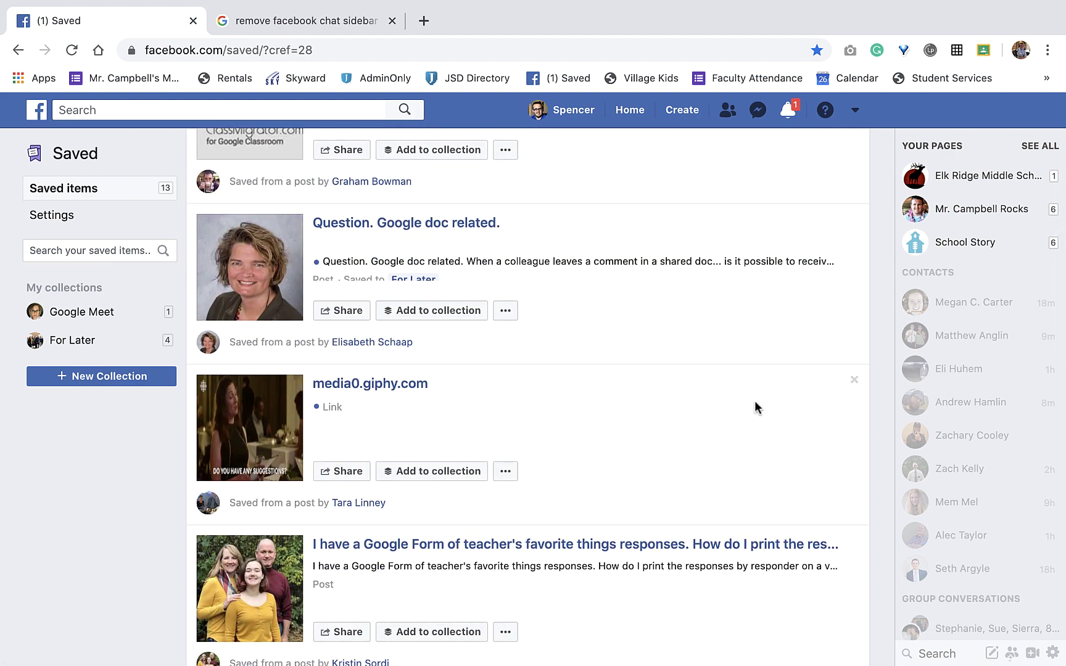
scroll(764, 423, "up", 1)
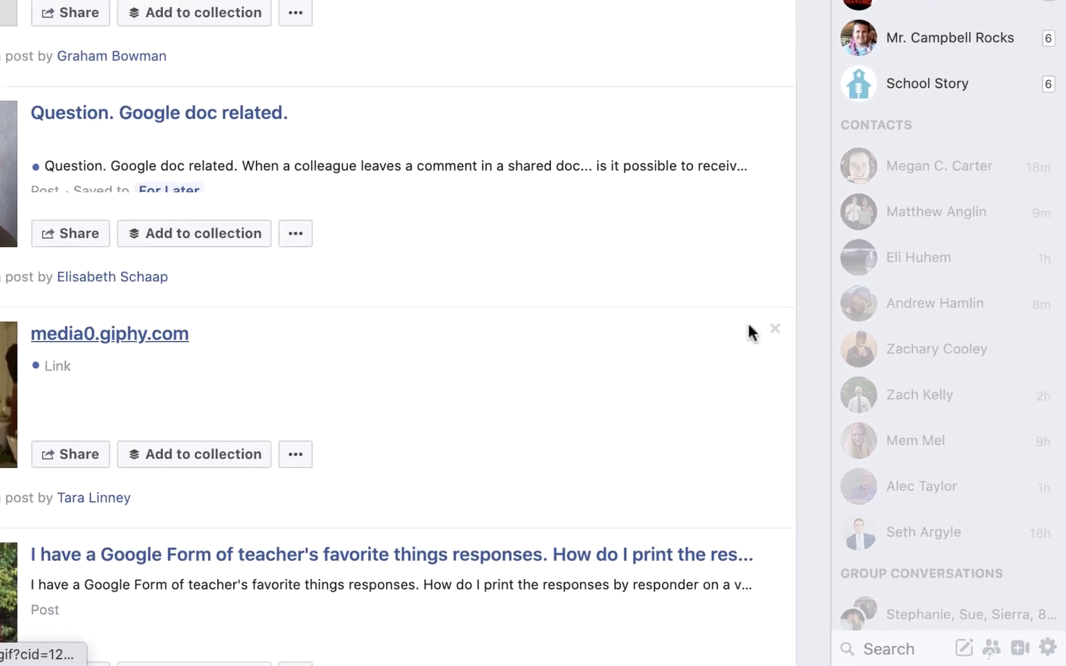
left_click(750, 303)
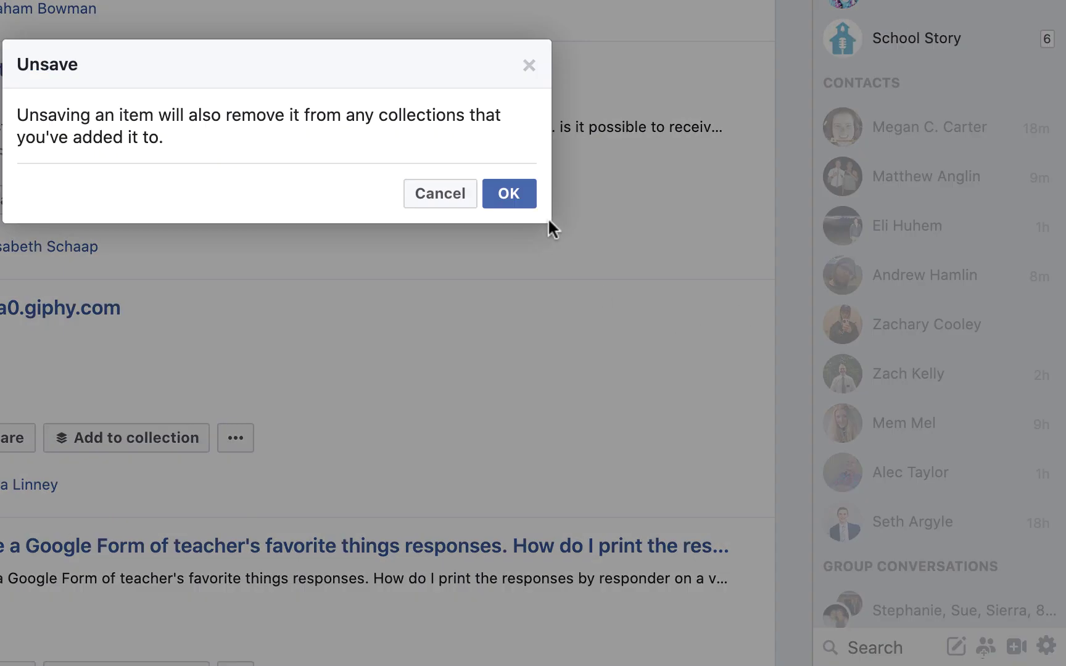
left_click(519, 309)
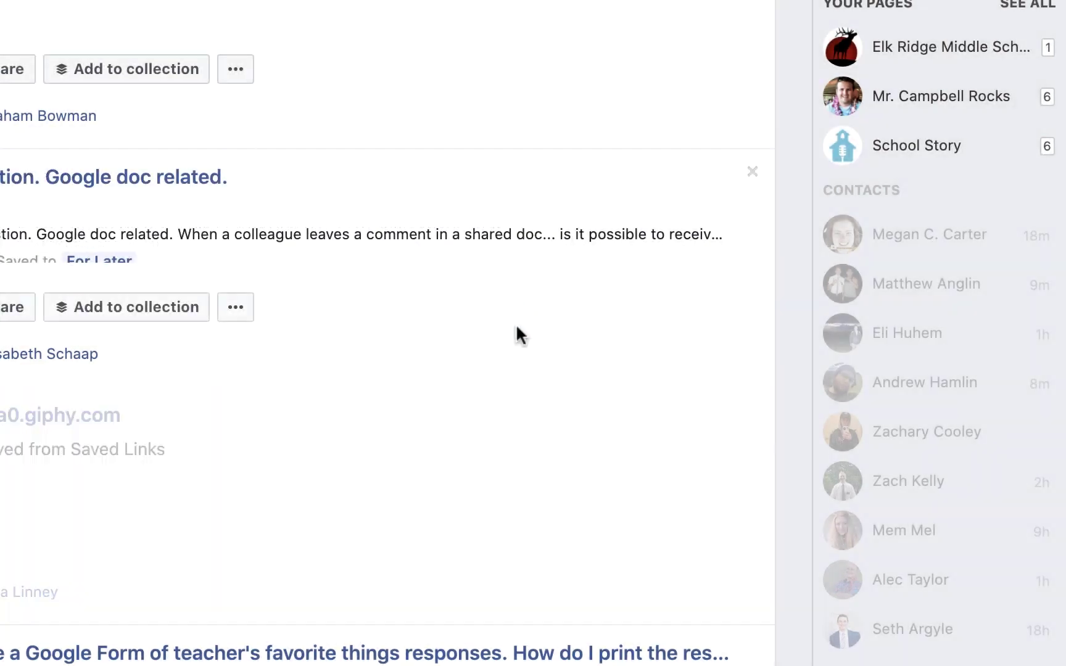
scroll(516, 353, "up", 10)
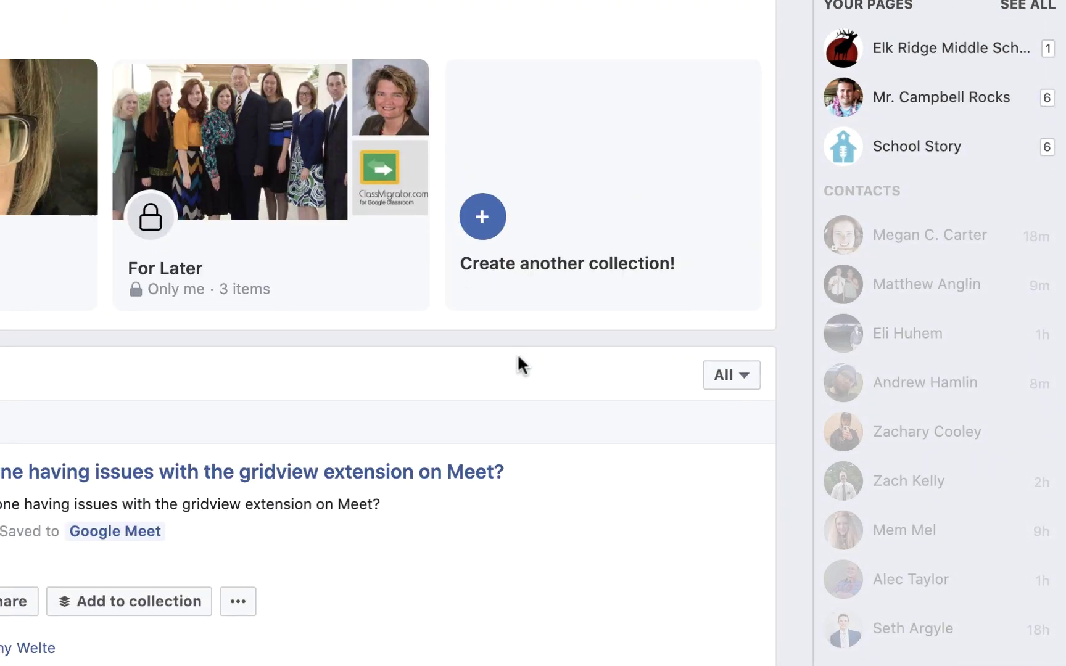